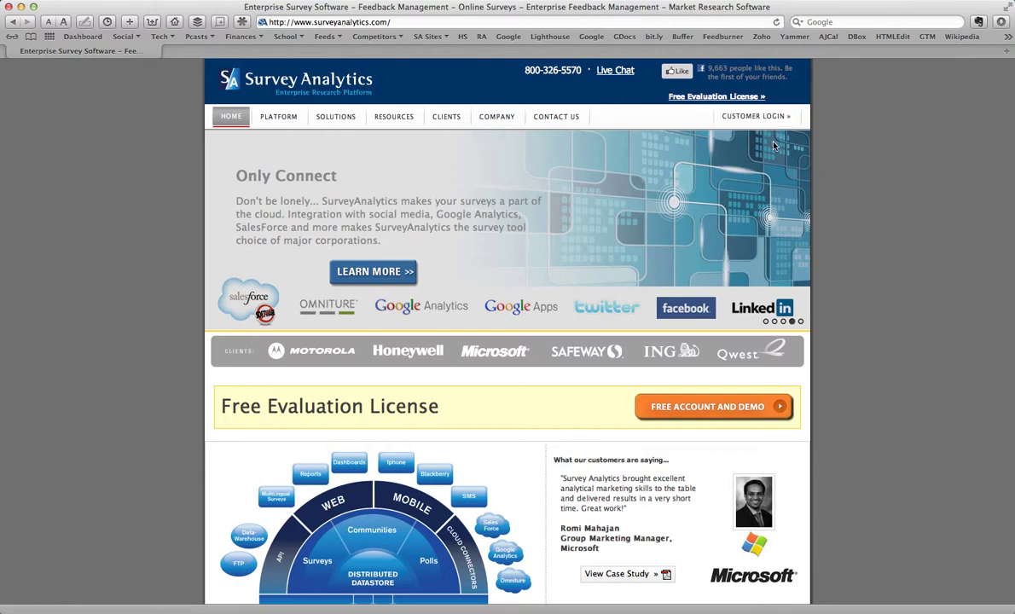
# Log in to the Survey Analytics customer account with the remembered credentials
pyautogui.click(762, 116)
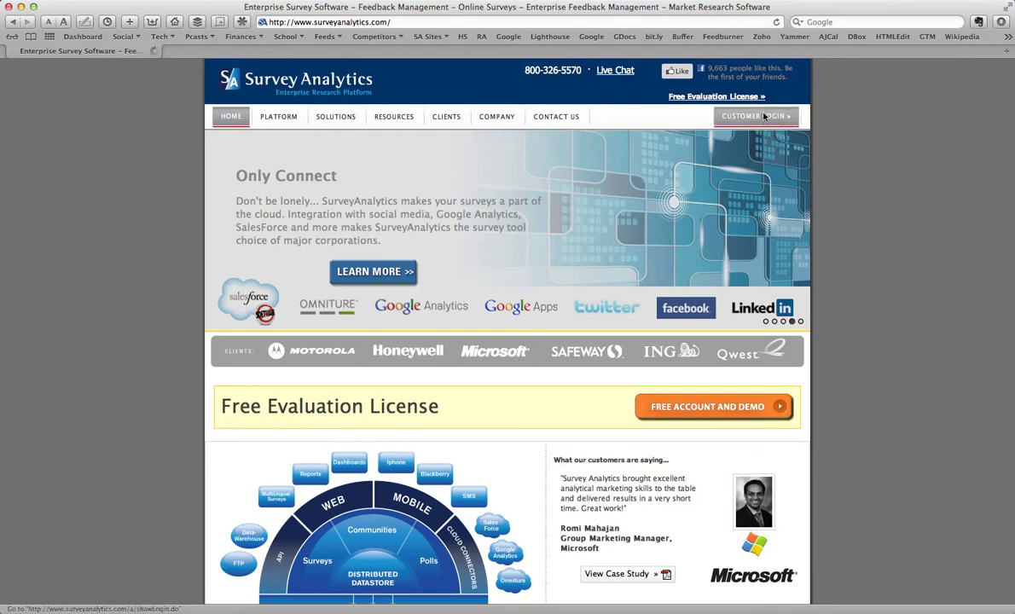
pyautogui.click(304, 265)
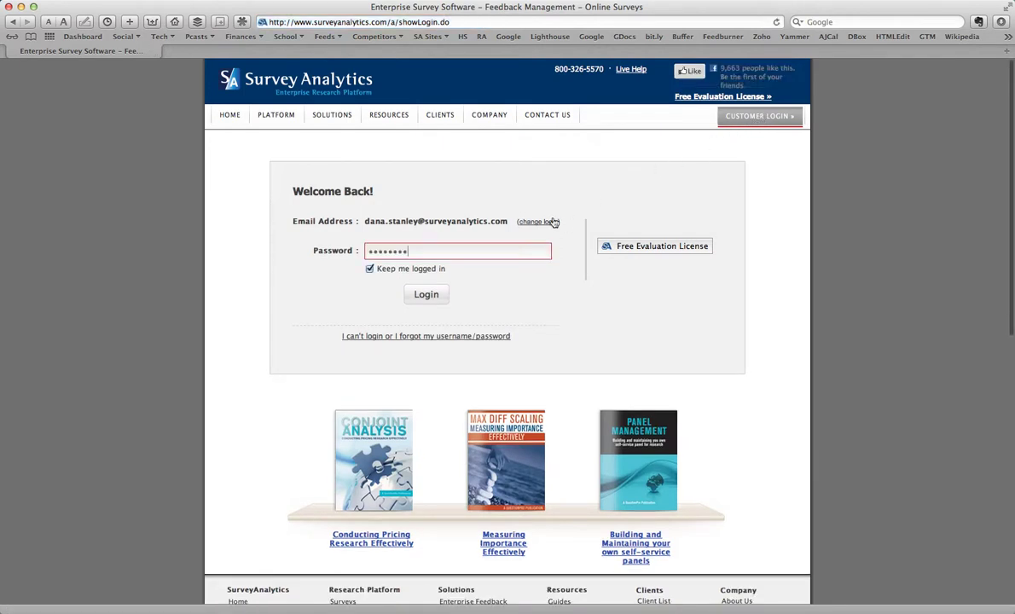
pyautogui.click(423, 299)
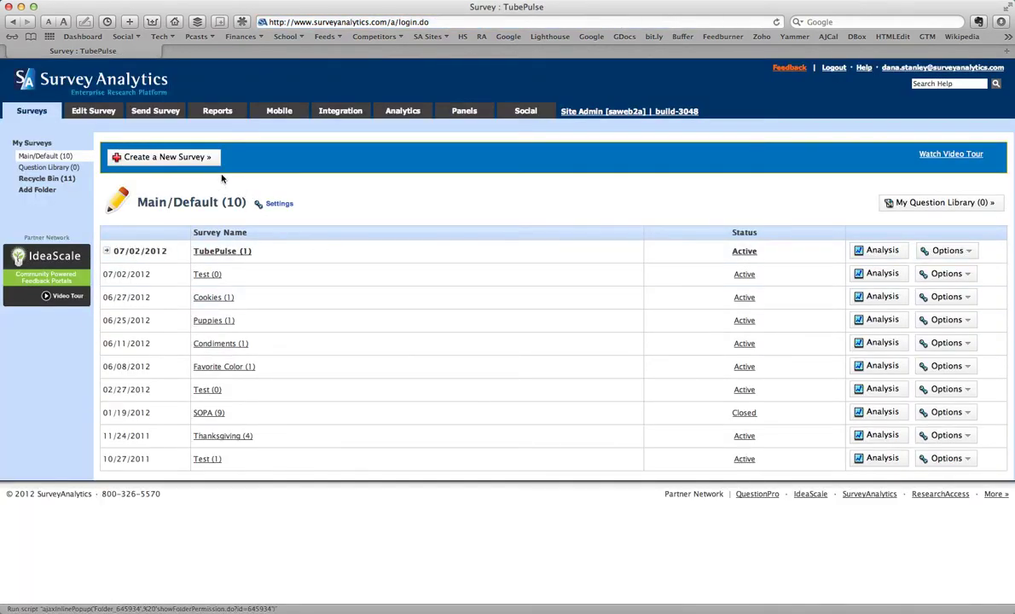
# Create a new survey from scratch named "Website Exit" in the Main/Default folder with the Winter theme
pyautogui.click(182, 158)
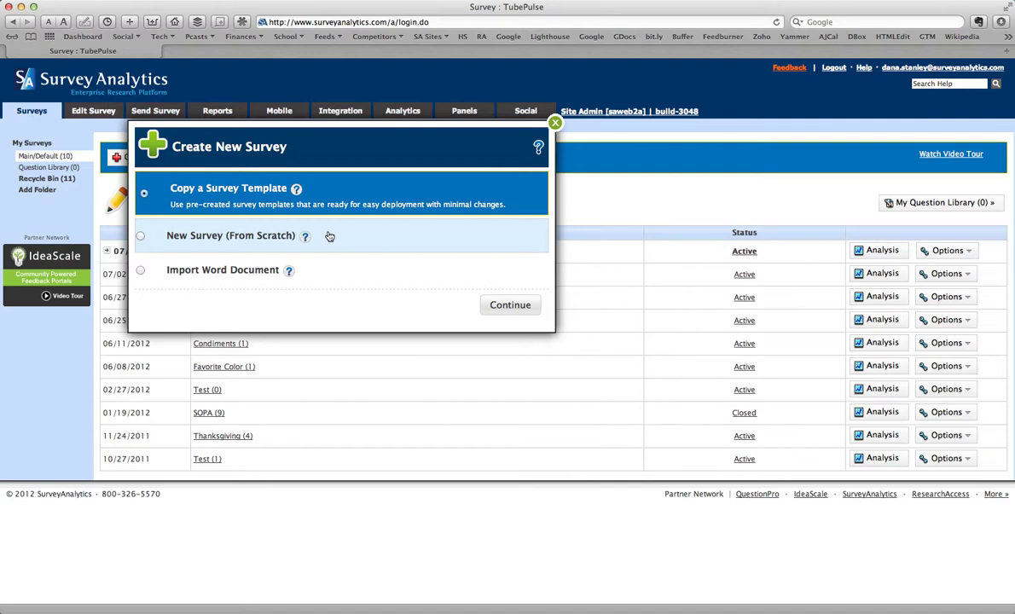
pyautogui.click(329, 236)
pyautogui.click(499, 307)
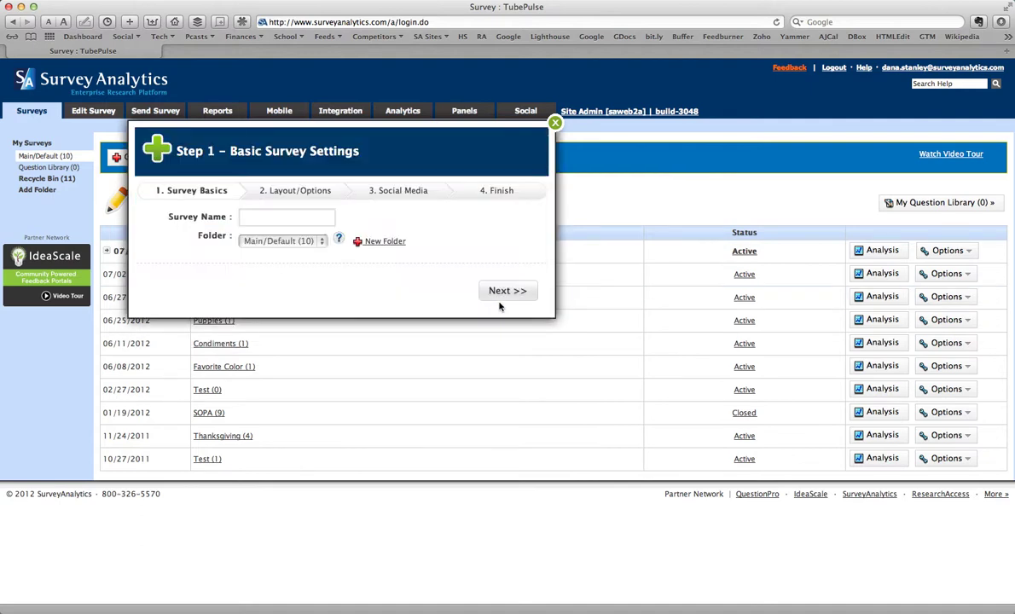
pyautogui.click(302, 220)
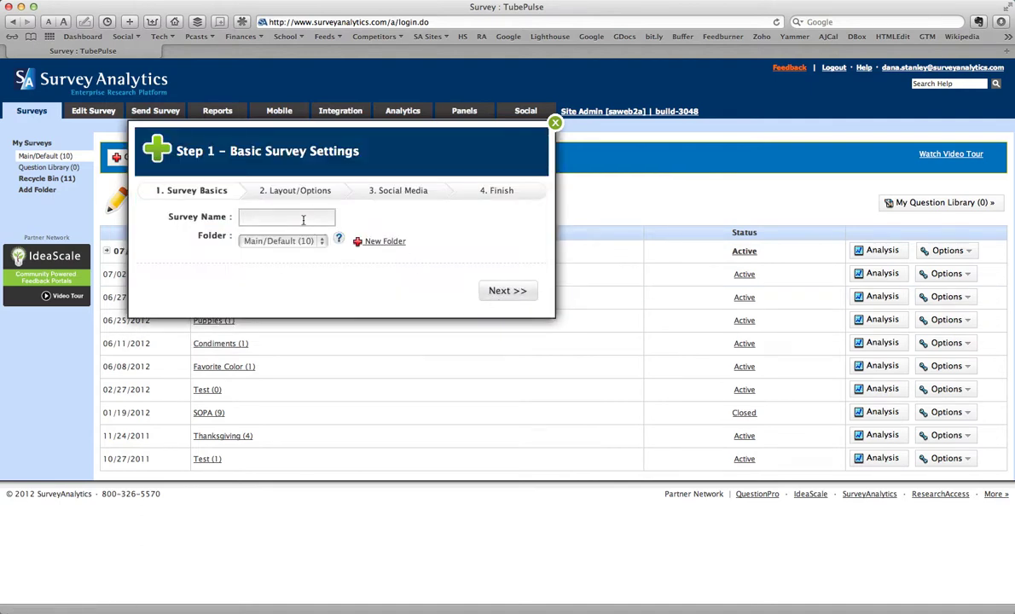
pyautogui.write('Website Exit')
pyautogui.click(489, 291)
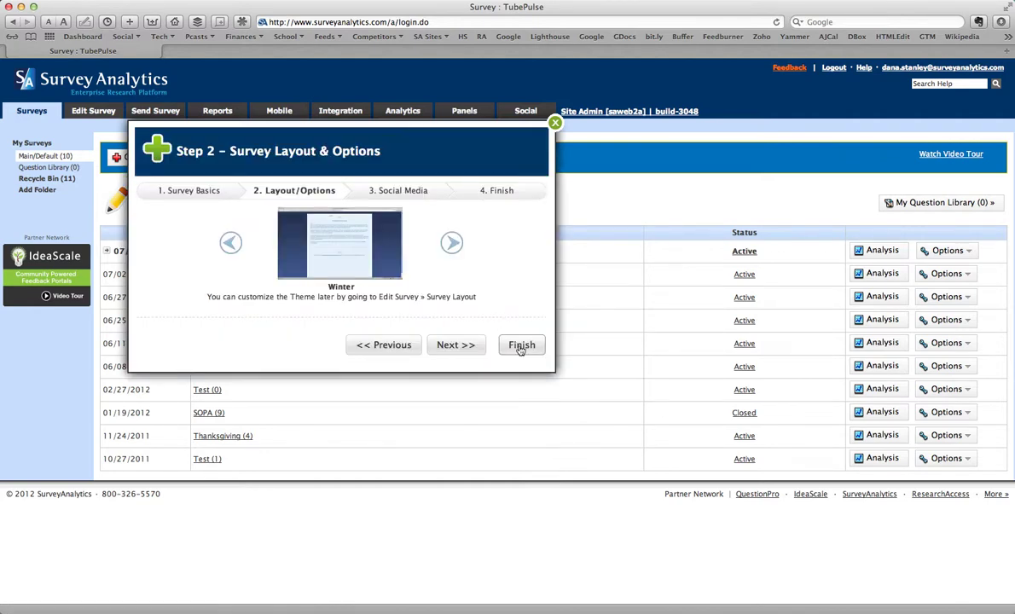
pyautogui.click(521, 348)
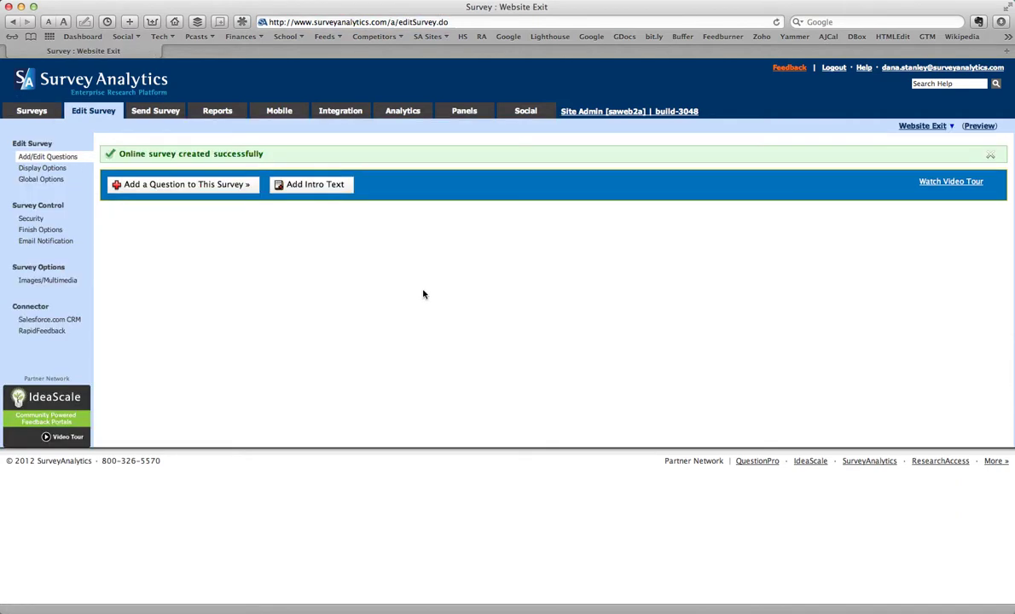
# Add a standard question of the Multi-Point Scales type to the survey
pyautogui.click(215, 184)
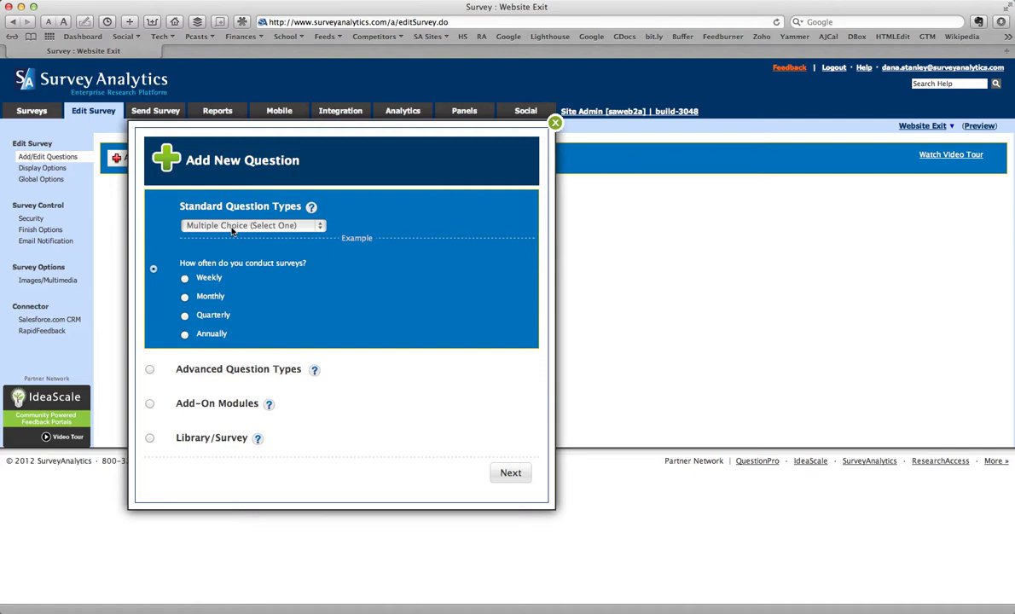
pyautogui.click(232, 226)
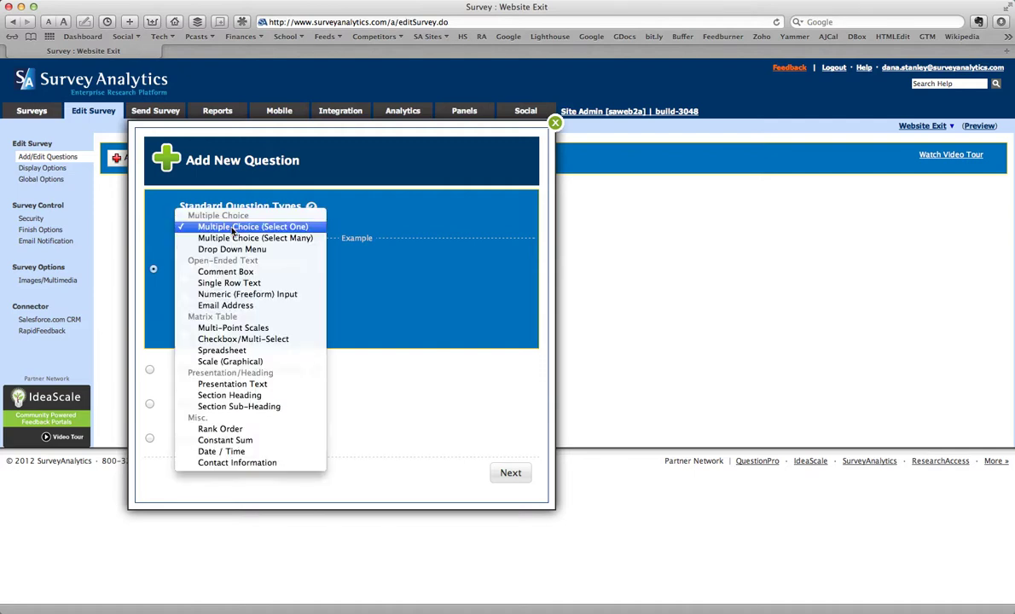
pyautogui.click(232, 328)
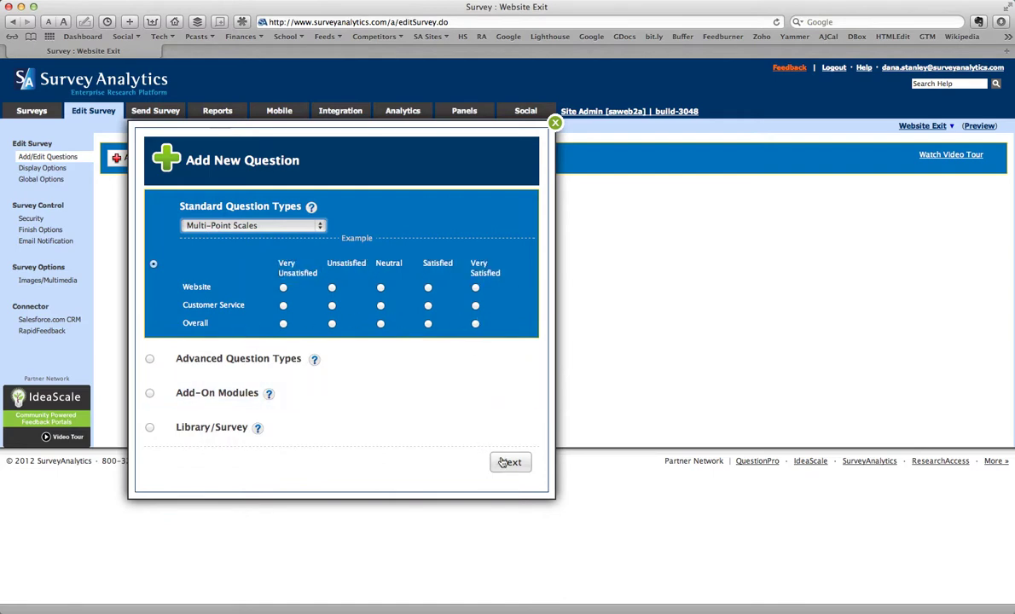
pyautogui.click(510, 462)
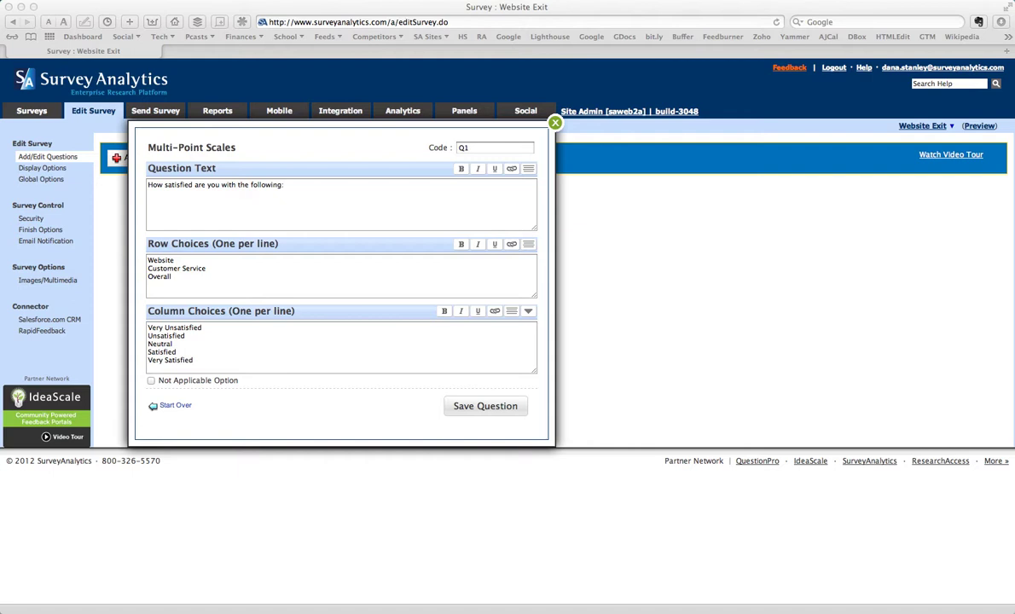
# Replace the question text with a request to complete the survey, thanks for the help, and "Please rate our website on the following:"
pyautogui.click(306, 183)
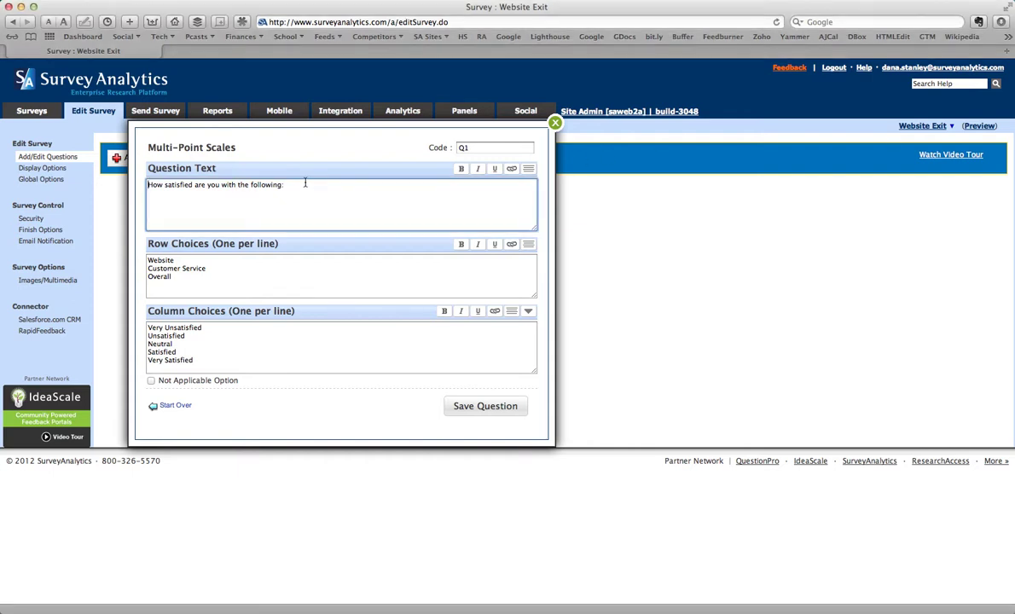
pyautogui.tripleClick(267, 185)
pyautogui.write('Please complete the survey below so that we may better understand your thoughts about our website. Thank you for your help.  Please rate our website on the following:')
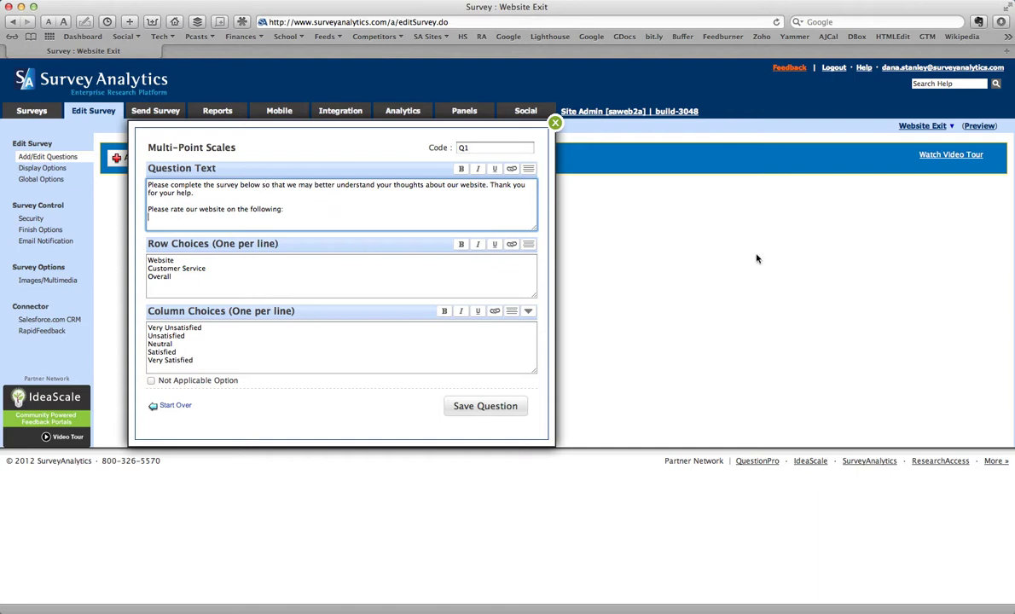
# Replace the row choices with "Usefulness of content", "Ease of navigation" and "Visual appeal", one per line
pyautogui.click(247, 274)
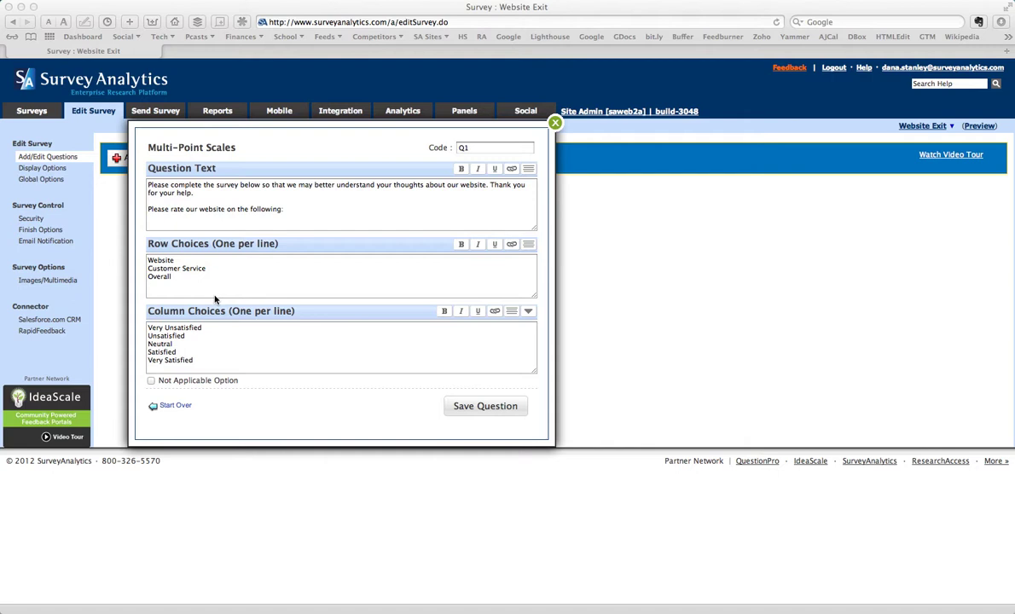
pyautogui.click(196, 280)
pyautogui.press('super+a')
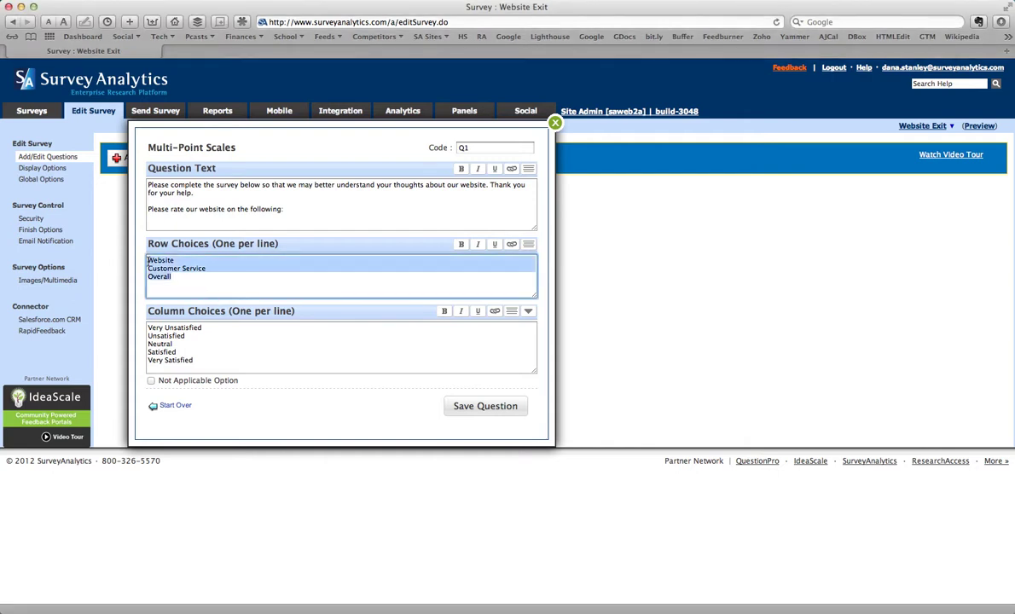
pyautogui.write('Usefulness of content Ease of navigation Visual appeal')
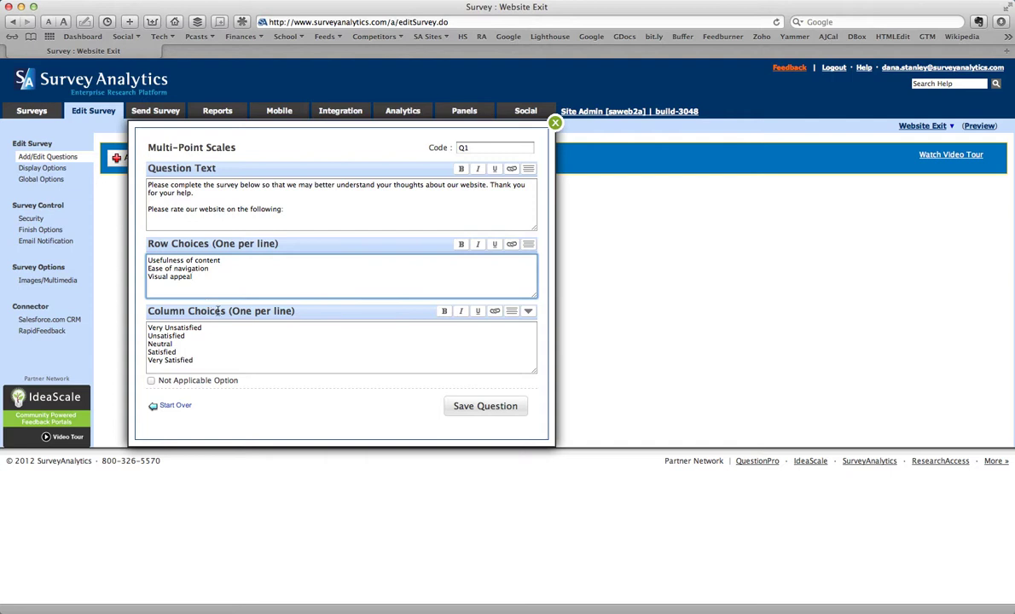
# Replace the column choices with Excellent, Good, Fair and Poor, one per line, and save the question
pyautogui.click(240, 342)
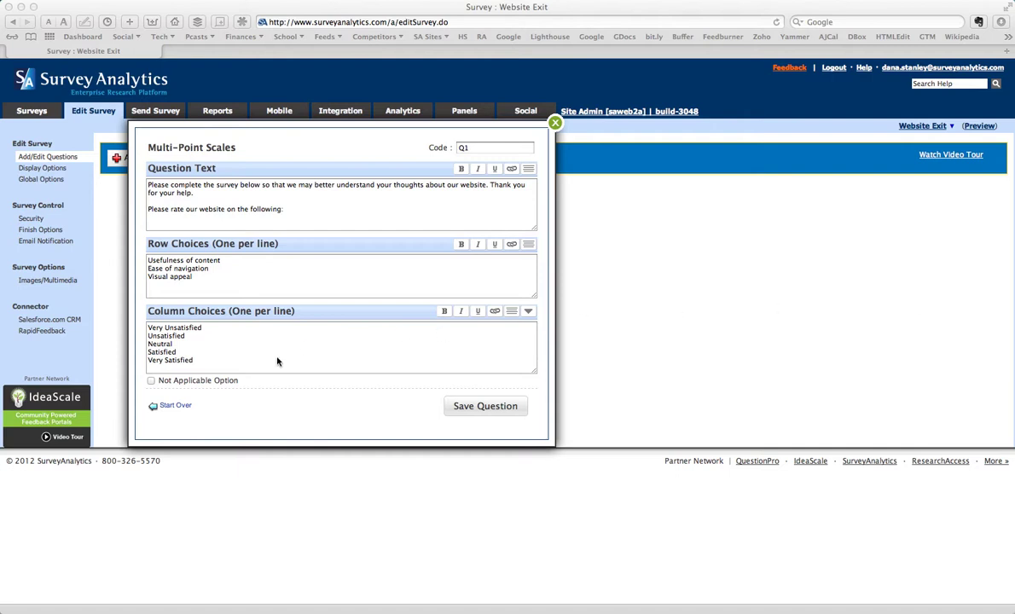
pyautogui.click(225, 357)
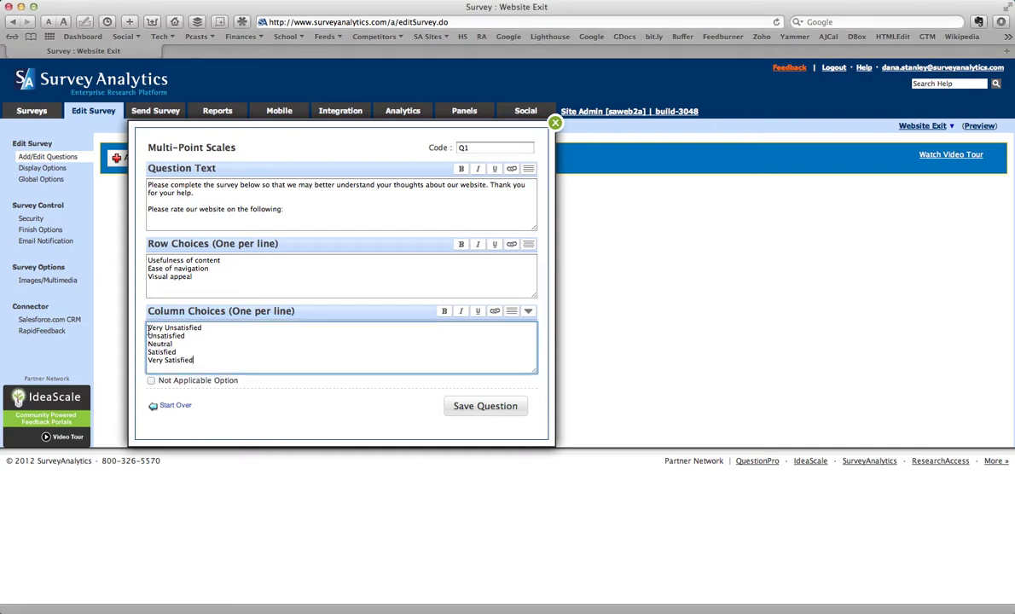
pyautogui.keyDown('shift'); pyautogui.click(147, 329); pyautogui.keyUp('shift')
pyautogui.write('Excellent Good Fair Poor')
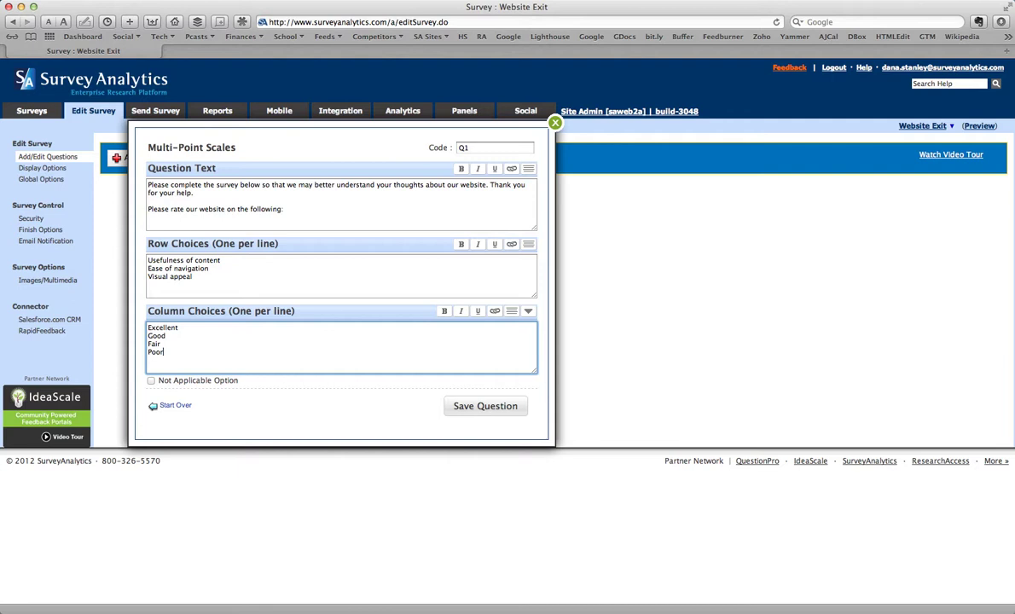
pyautogui.click(482, 406)
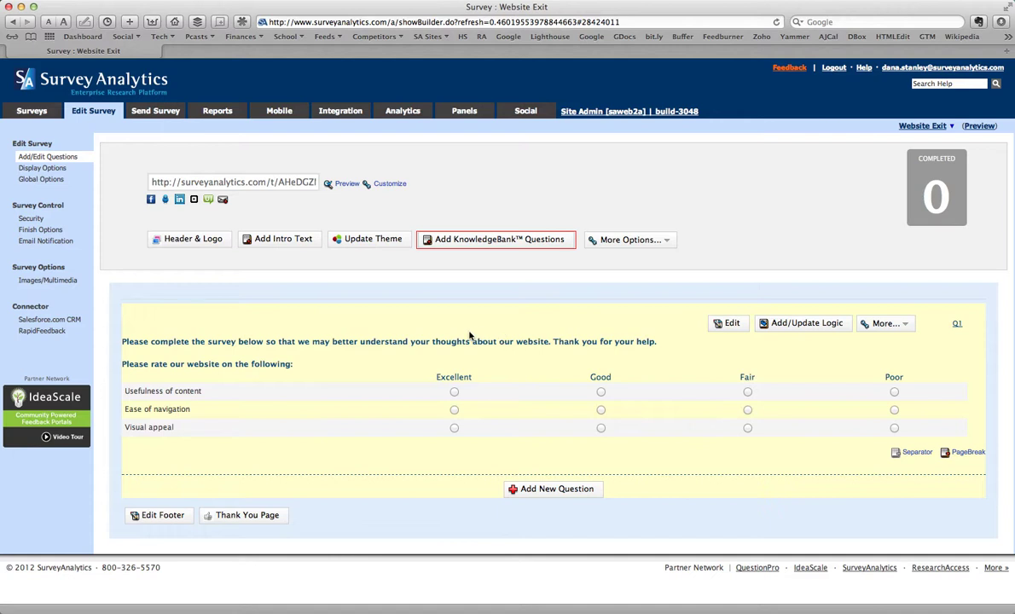
# Upload the Research Access Logo JPEG from the Desktop to the survey's image library and set it as the banner
pyautogui.click(51, 281)
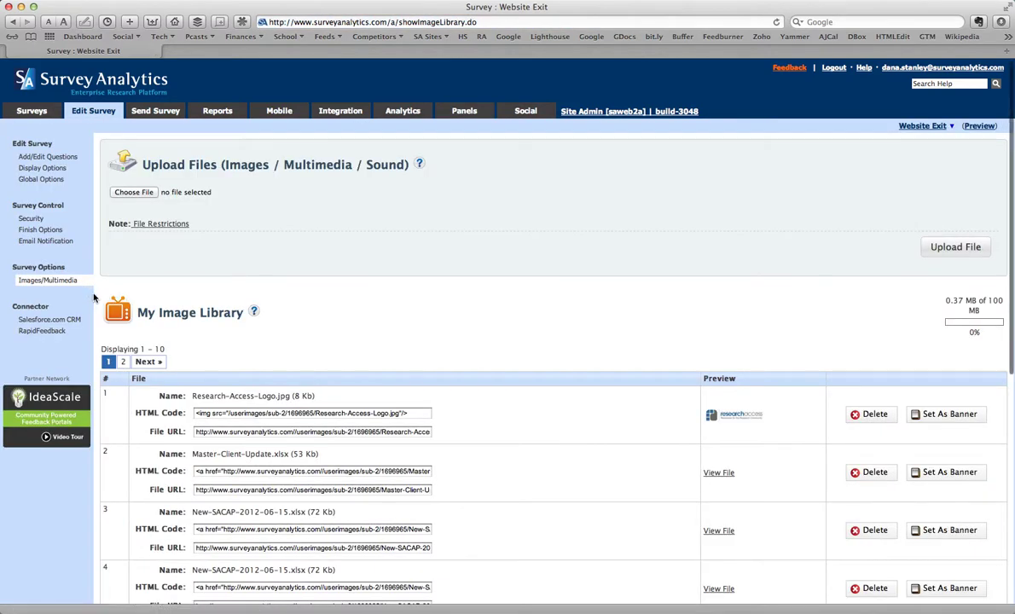
pyautogui.click(952, 248)
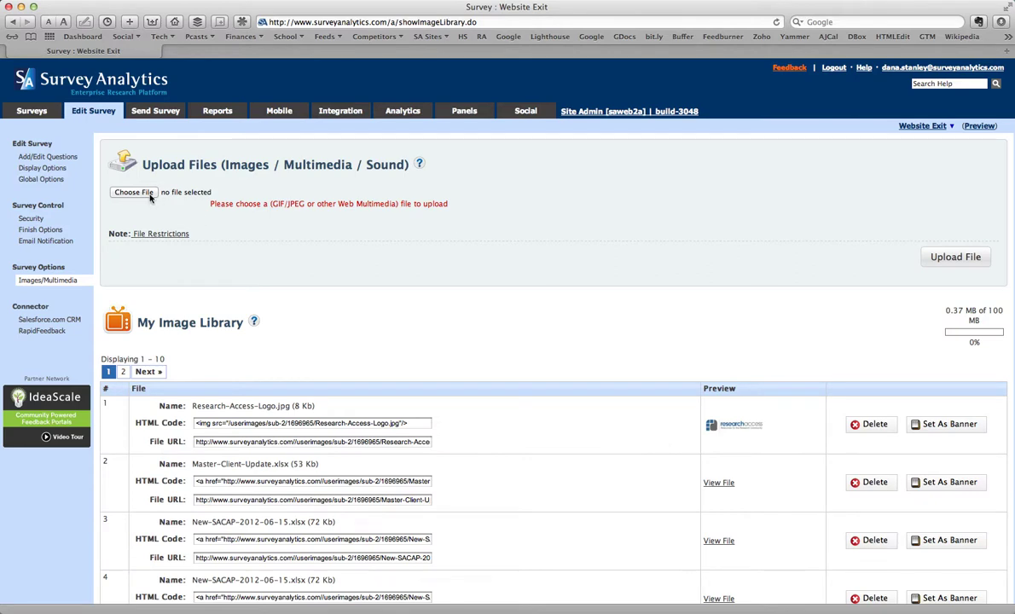
pyautogui.click(150, 196)
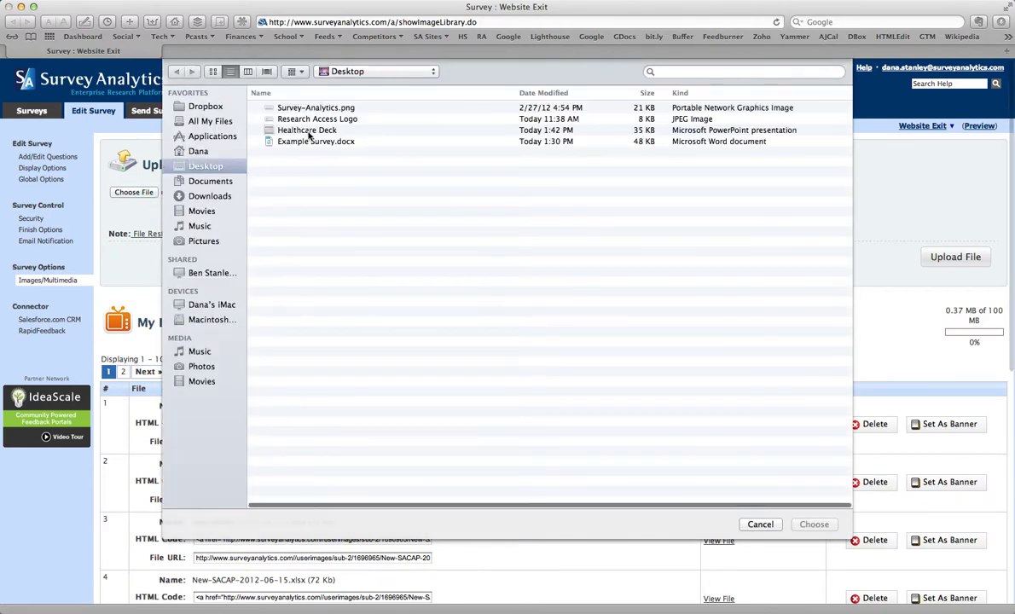
pyautogui.doubleClick(303, 120)
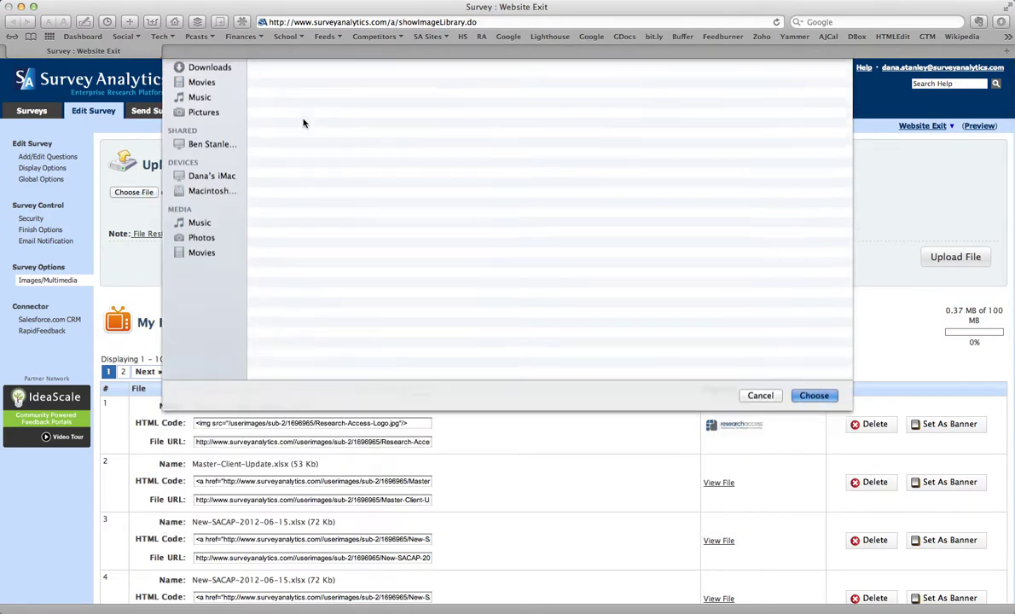
pyautogui.click(951, 256)
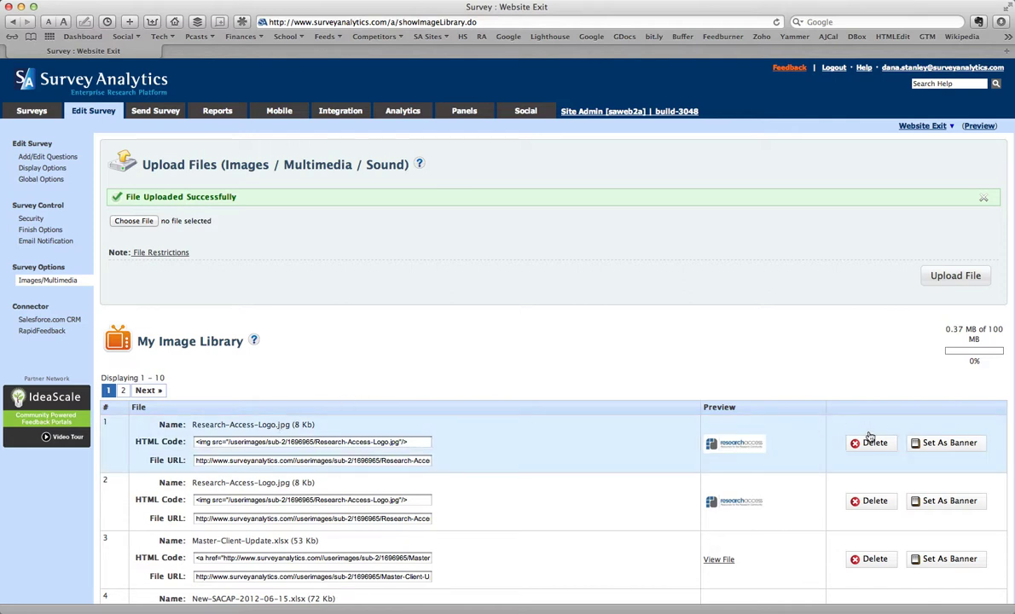
pyautogui.click(941, 447)
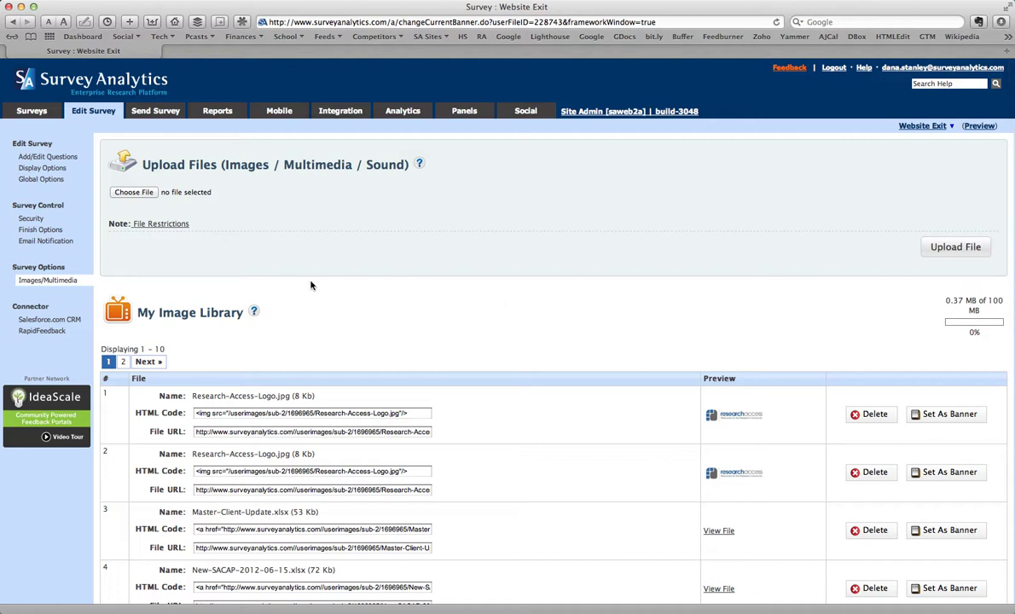
# Open the survey's website popup distribution options and locate the Exit Survey section
pyautogui.click(136, 109)
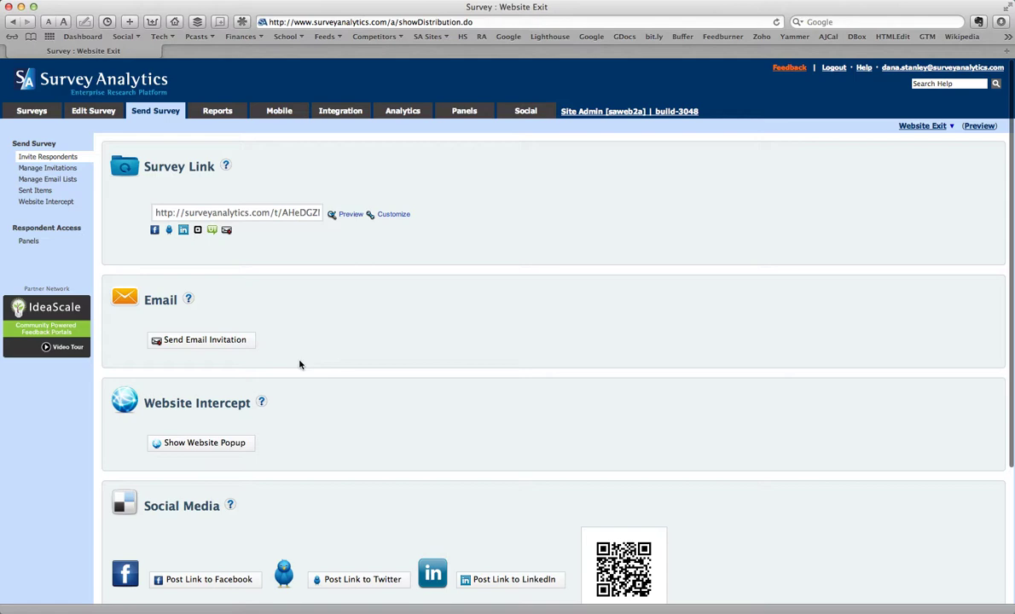
pyautogui.click(247, 443)
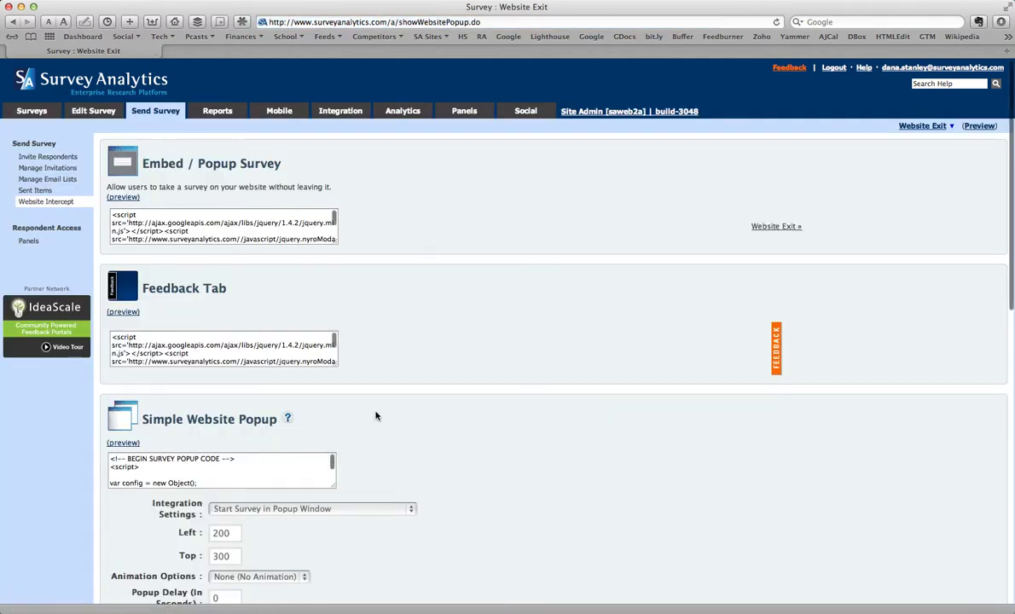
pyautogui.scroll(-5, 376, 416)
pyautogui.scroll(2, 435, 391)
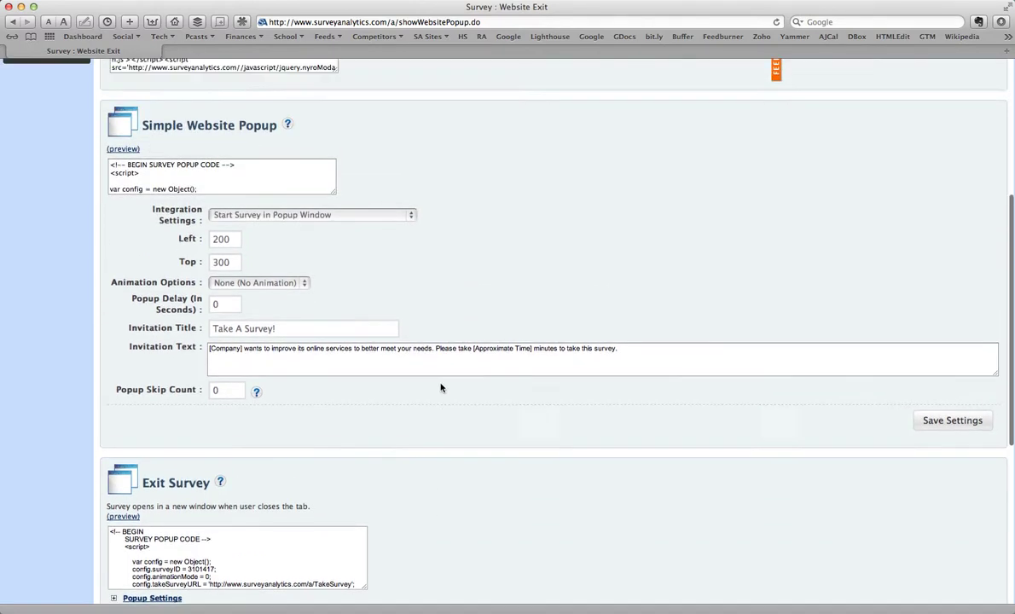
pyautogui.scroll(3, 441, 388)
pyautogui.scroll(-7, 441, 388)
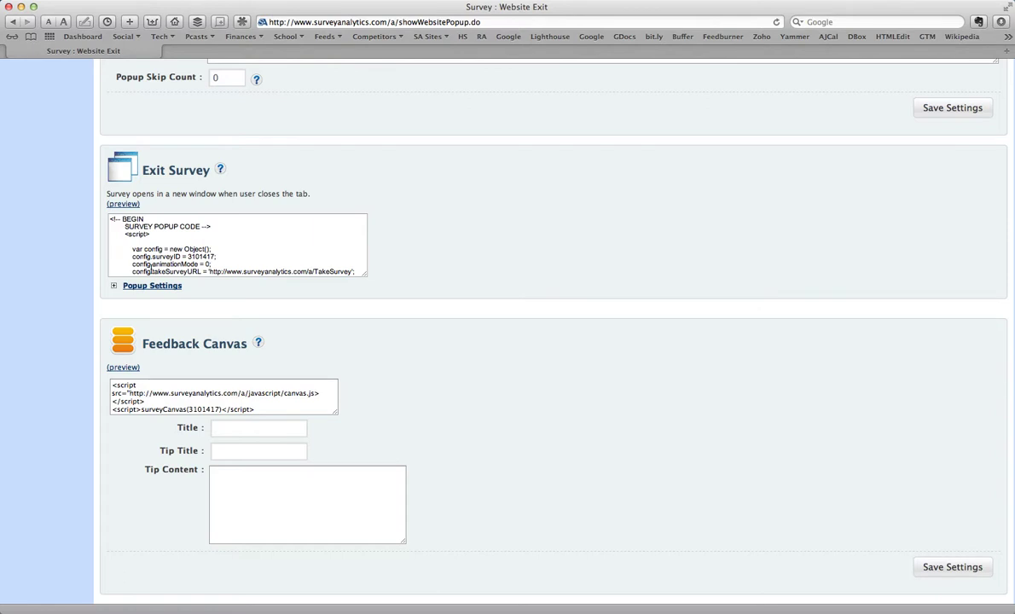
# Set the Exit Survey's popup skip count to 10, save the popup settings and return to the Exit Survey code
pyautogui.click(141, 289)
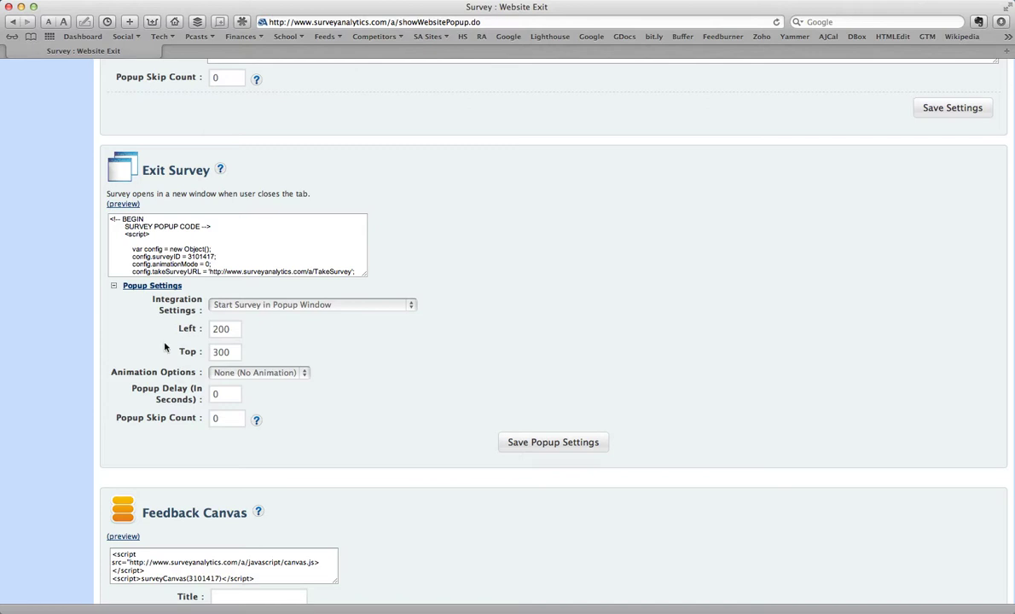
pyautogui.click(227, 420)
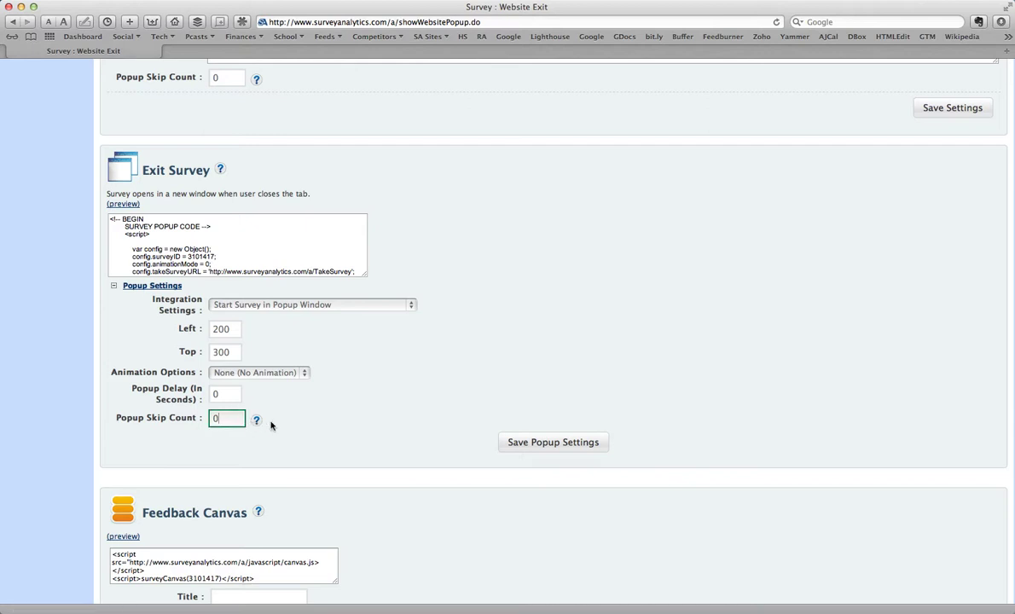
pyautogui.press('super+a')
pyautogui.write('10')
pyautogui.click(542, 442)
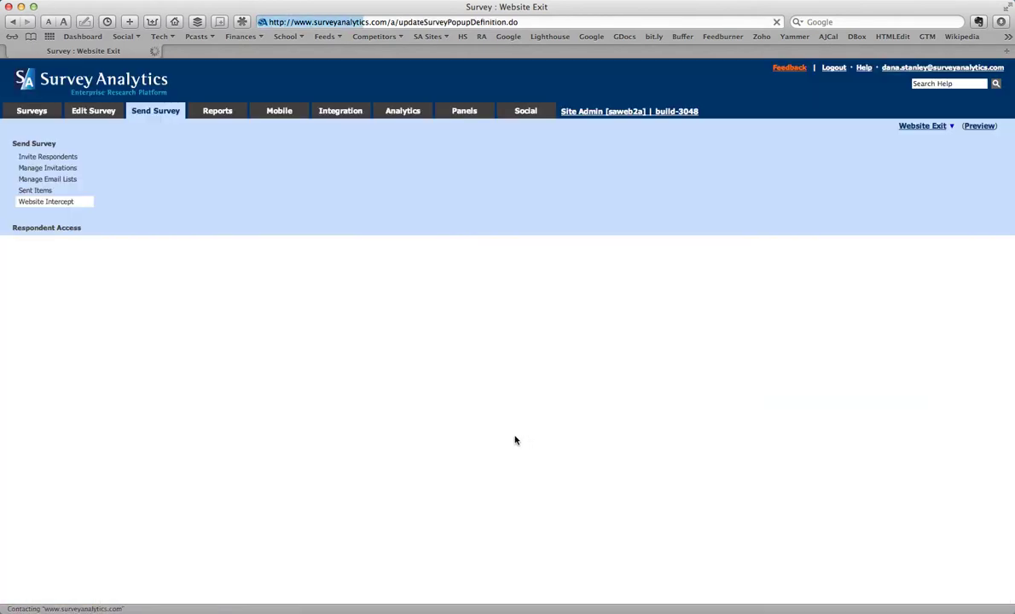
pyautogui.scroll(-10, 477, 448)
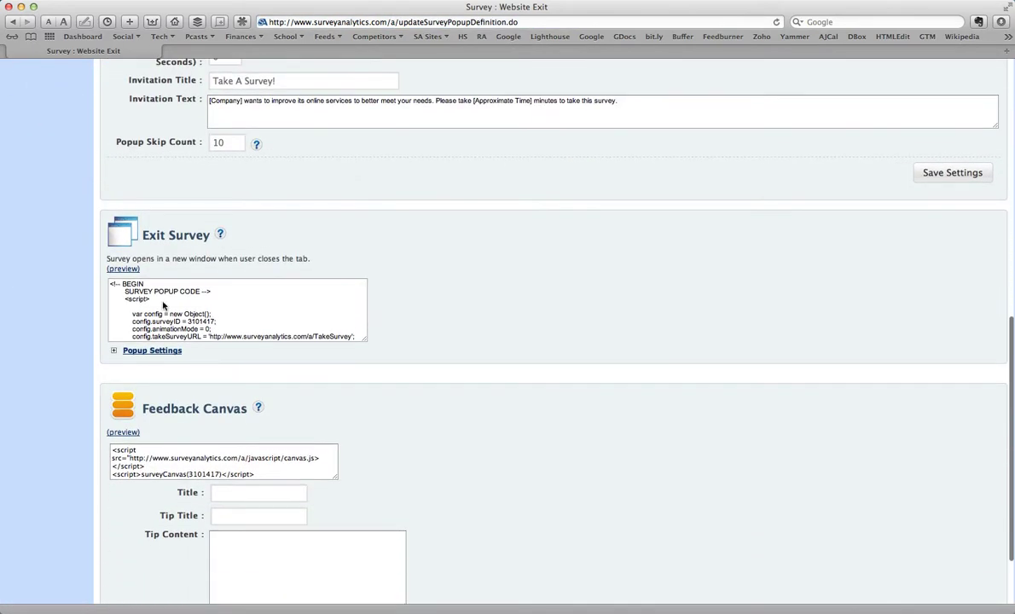
# Select the entire Exit Survey popup code, from its BEGIN comment through its END comment, and clear the selection
pyautogui.click(110, 284)
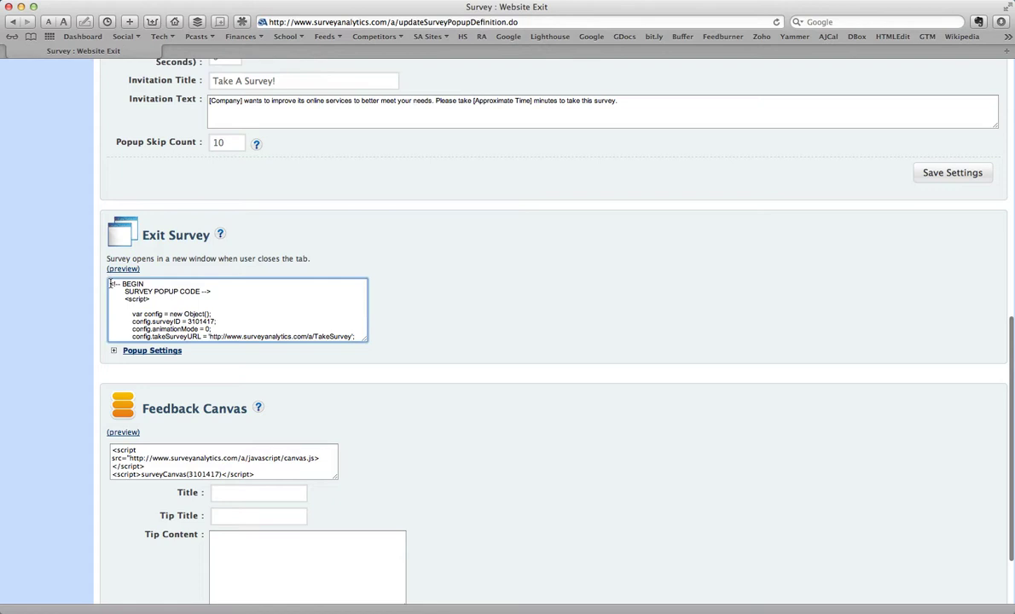
pyautogui.moveTo(110, 284); pyautogui.dragTo(238, 353)
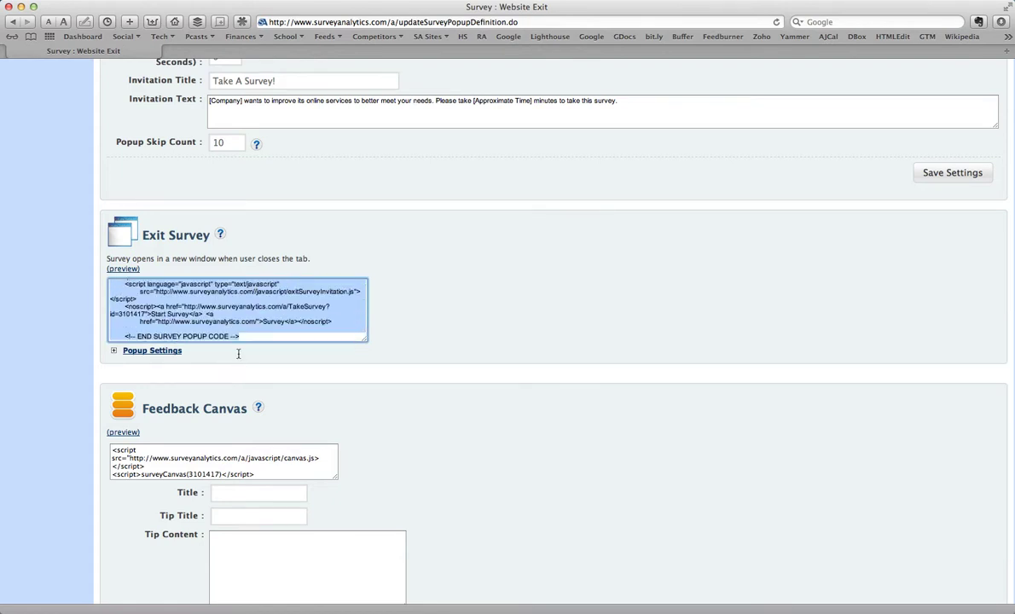
pyautogui.scroll(3, 426, 362)
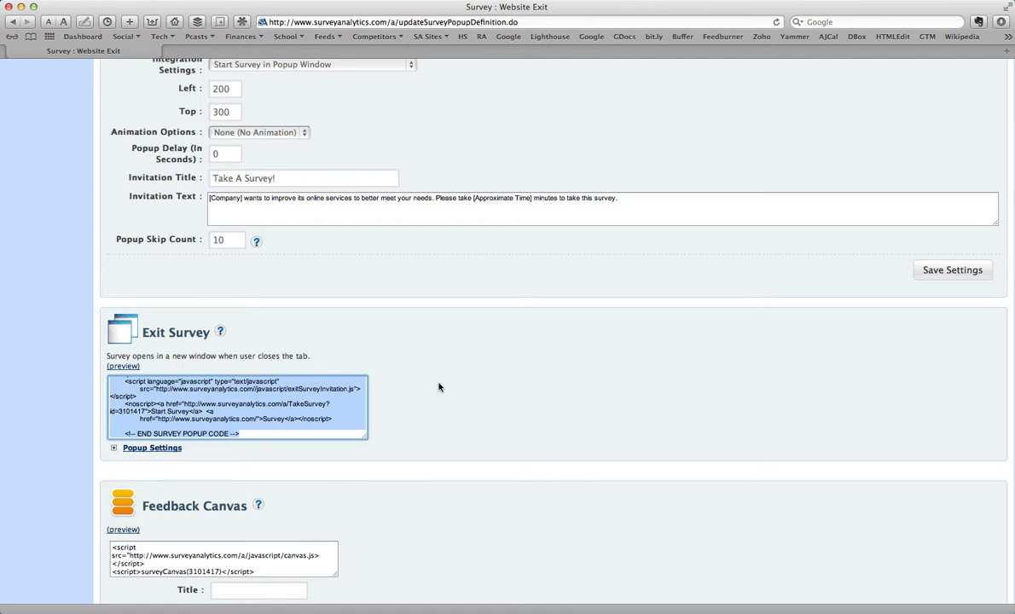
pyautogui.click(440, 388)
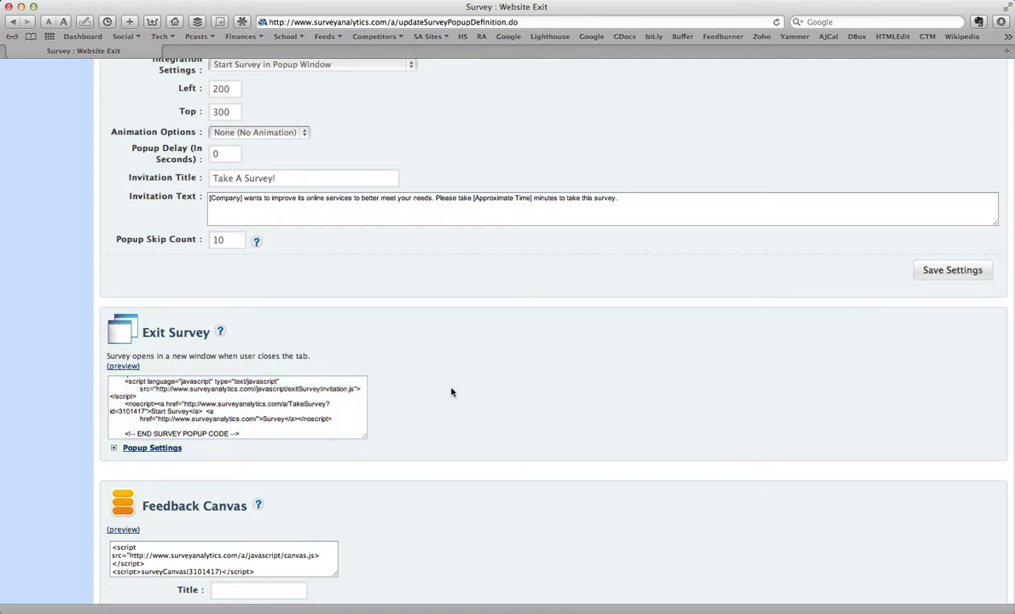
# Preview the exit survey, rate usefulness of content Excellent, ease of navigation Good and visual appeal Fair, and submit the answers
pyautogui.click(125, 367)
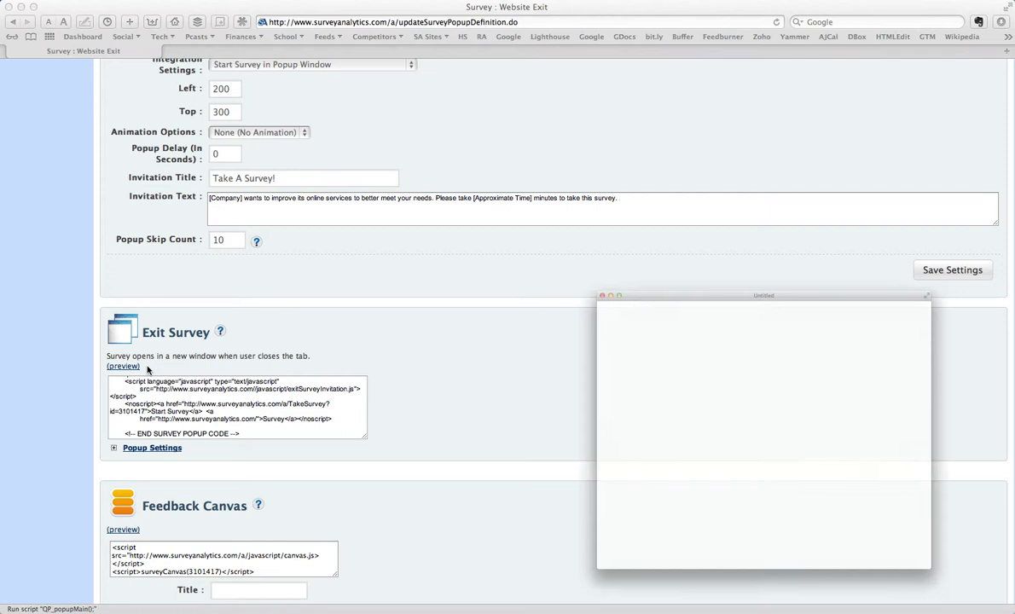
pyautogui.moveTo(682, 236); pyautogui.dragTo(426, 120)
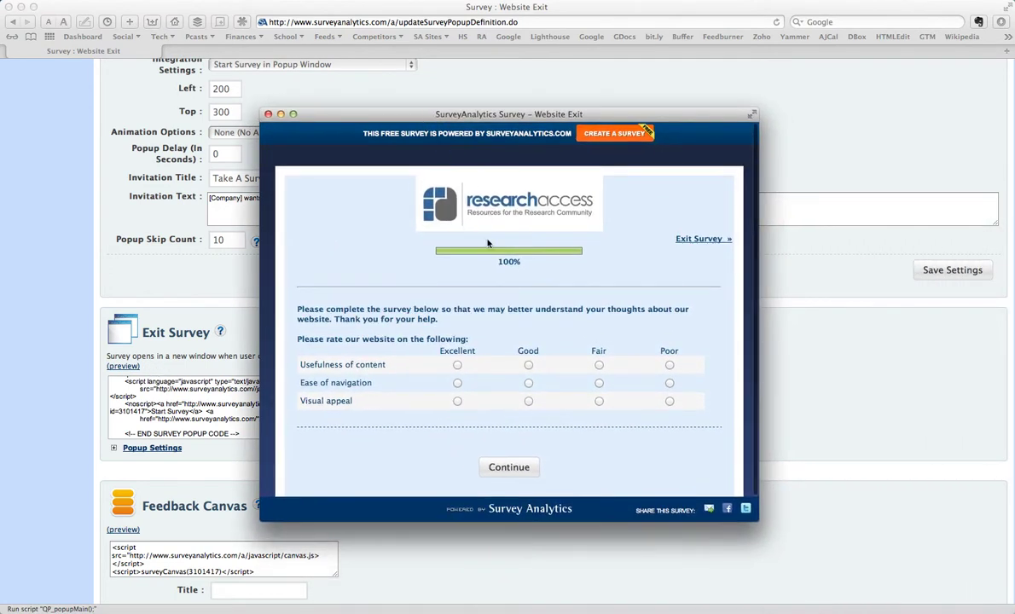
pyautogui.click(457, 365)
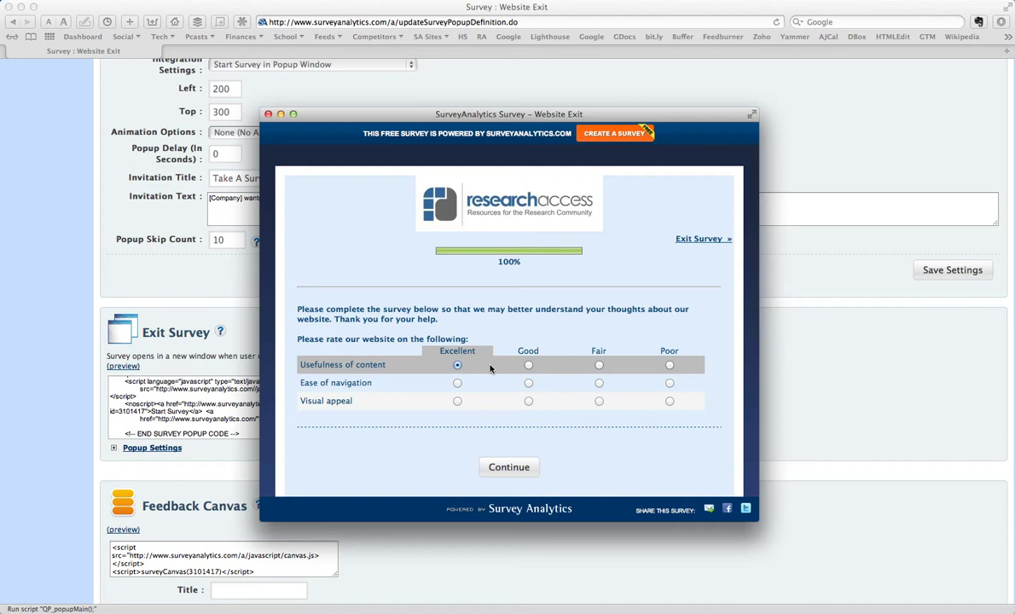
pyautogui.click(529, 384)
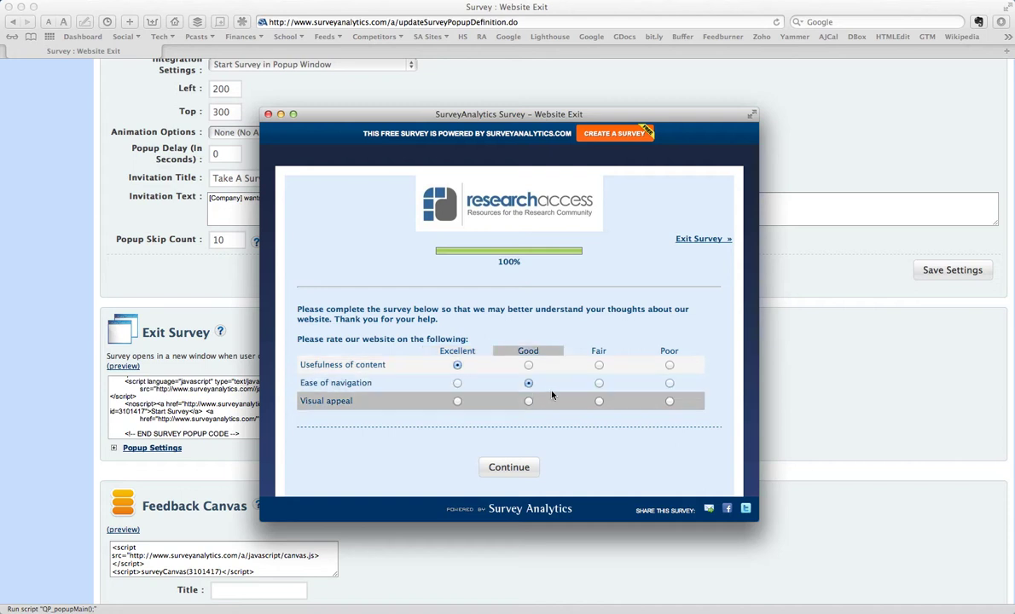
pyautogui.click(599, 402)
pyautogui.click(516, 471)
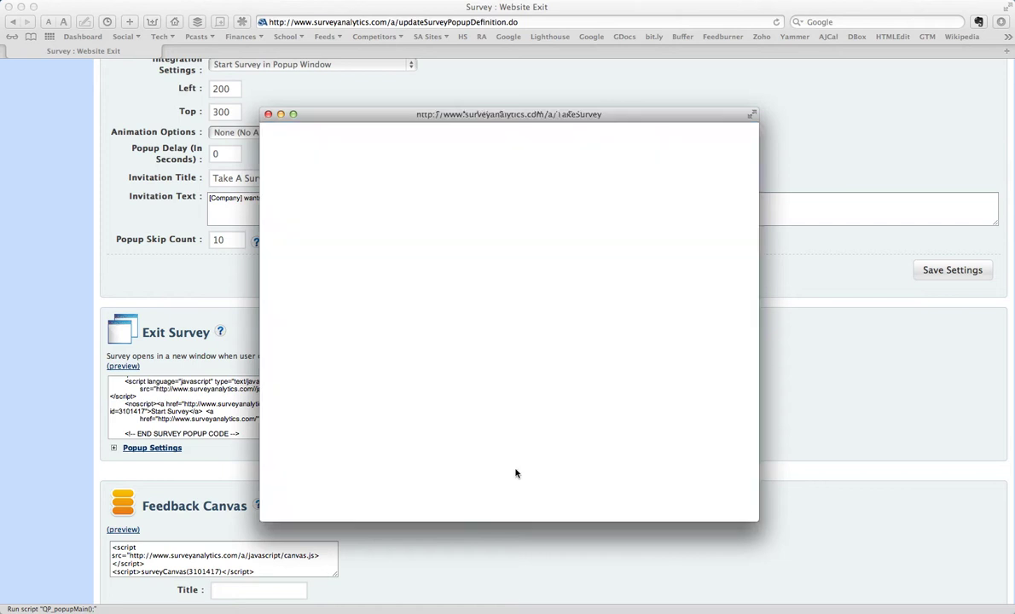